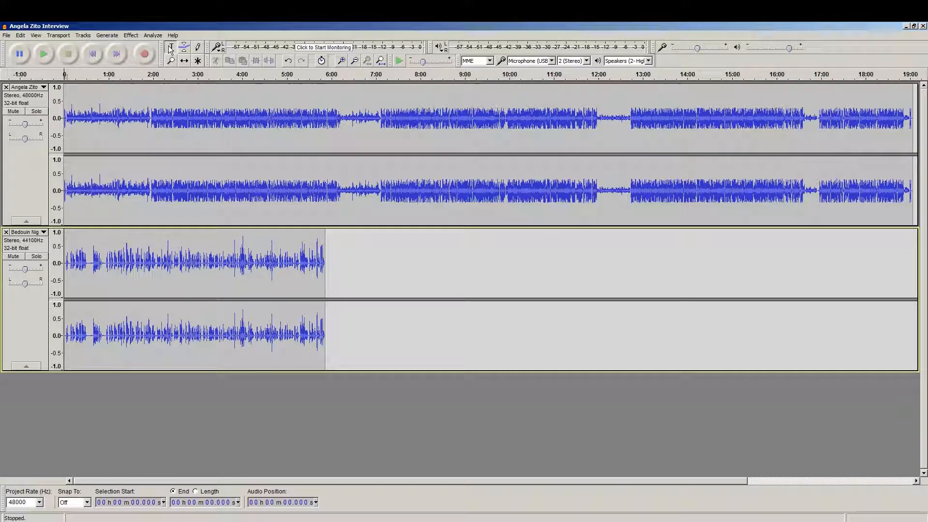
Select only the quiet interview stretch from 6:12 to 7:08, not the whole clip.
left_click_drag(342, 119, 382, 120)
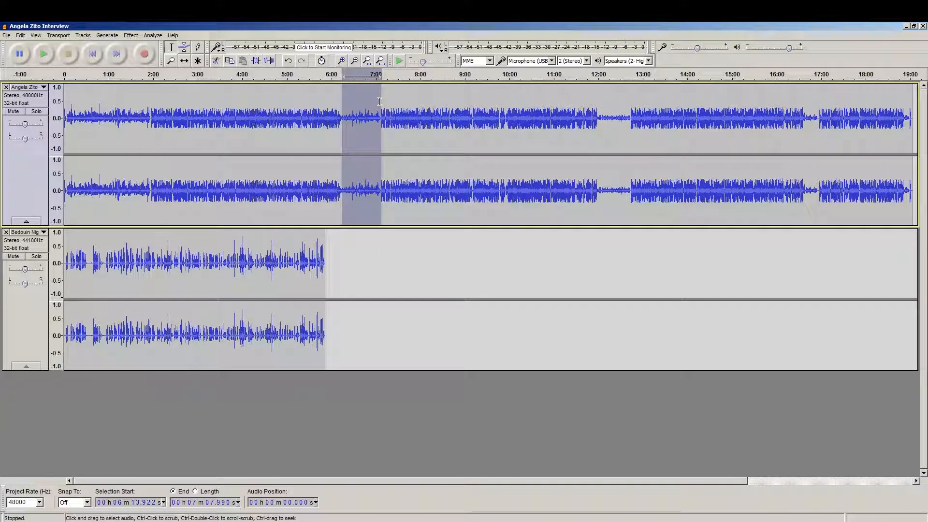
double_click(306, 137)
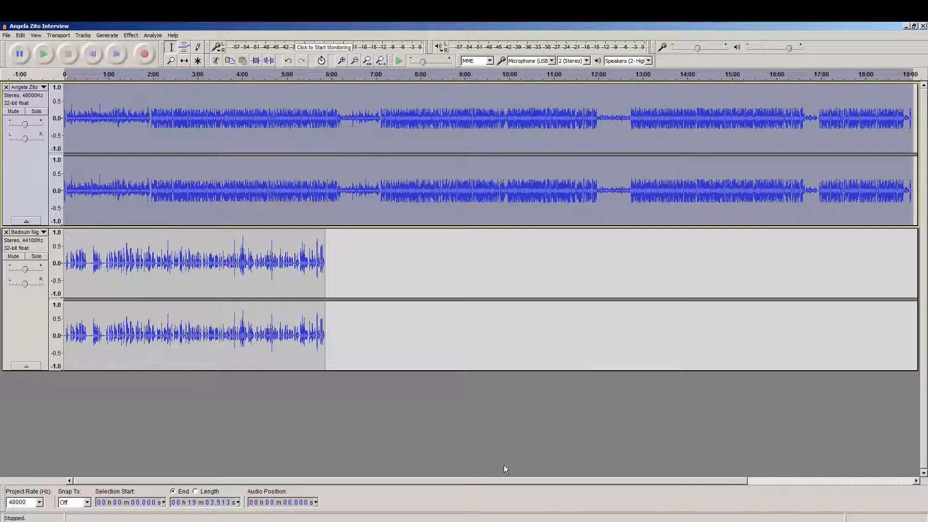
left_click(253, 393)
left_click(16, 318)
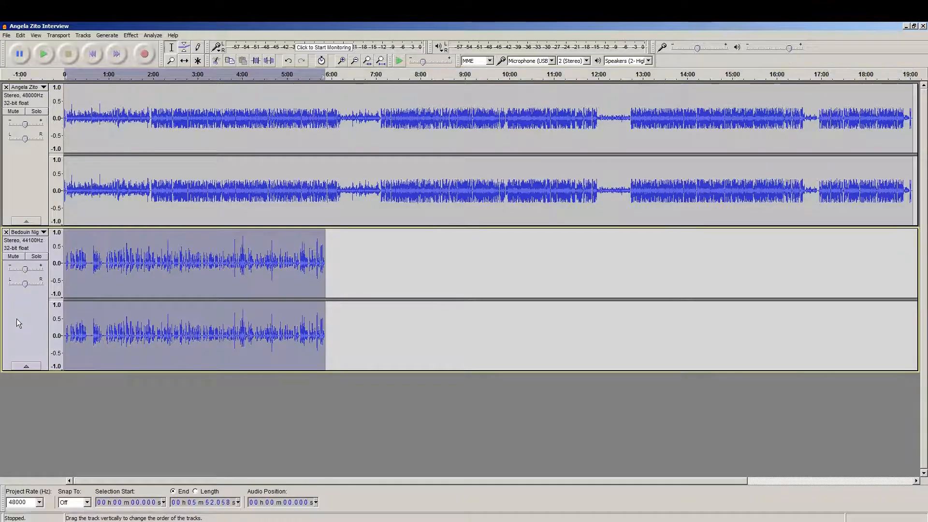
left_click(19, 193)
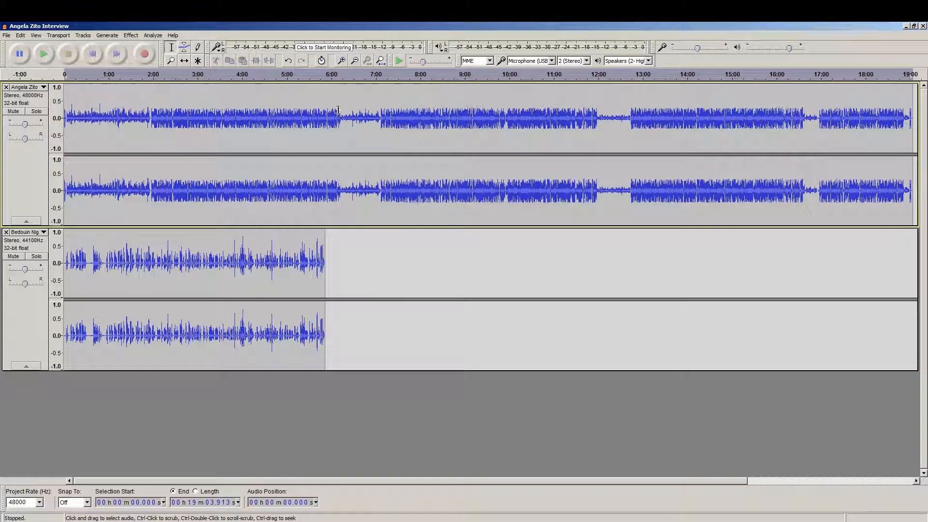
left_click_drag(339, 123, 382, 123)
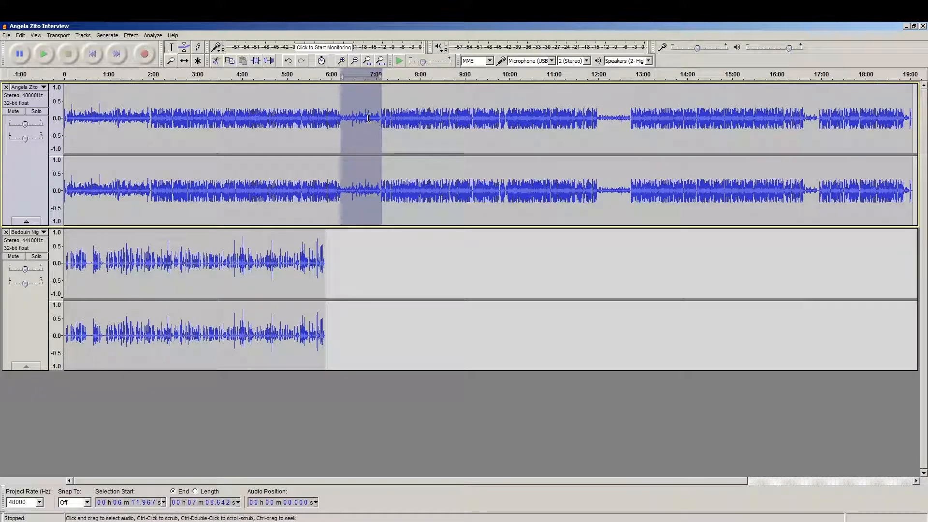
In Amplify, set New Peak Amplitude to -2.0 dB for a 7.856 dB gain.
left_click(124, 34)
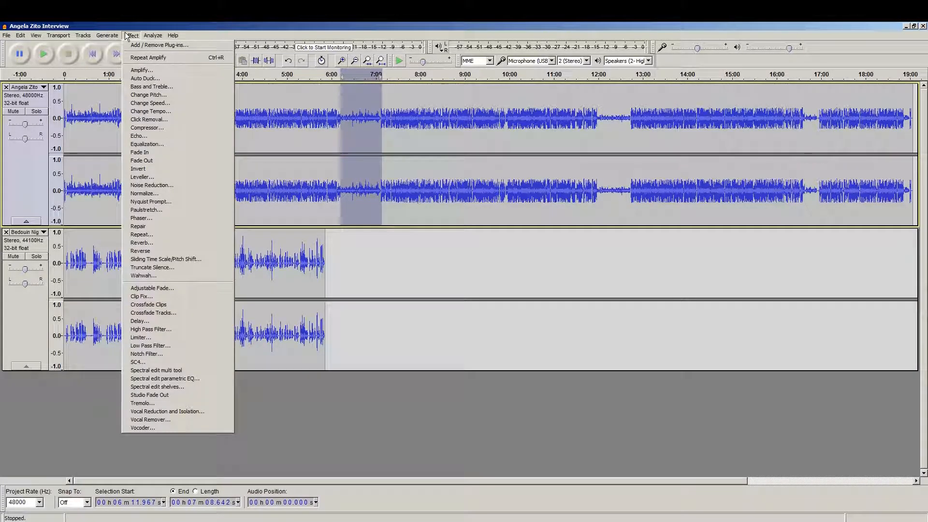
left_click(133, 72)
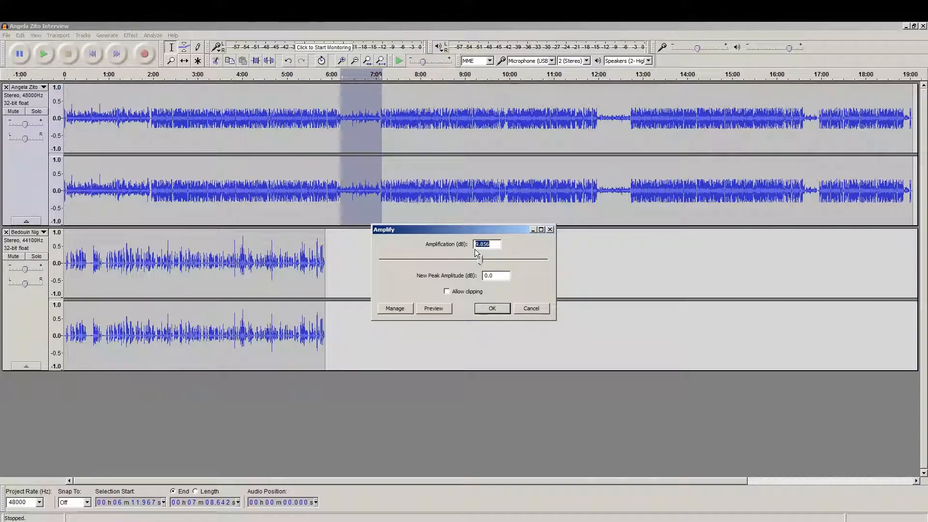
mouse_move(480, 258)
left_mouse_down()
mouse_move(490, 258)
mouse_move(466, 259)
left_mouse_up()
left_click_drag(507, 276, 471, 276)
type("-")
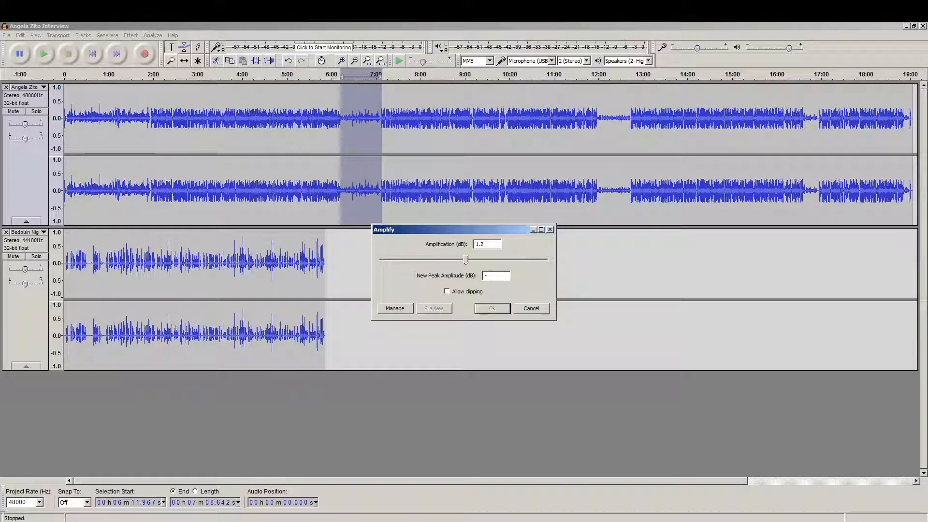
type("2.0")
Preview the amplified passage, then apply the 7.856 dB boost.
left_click(434, 309)
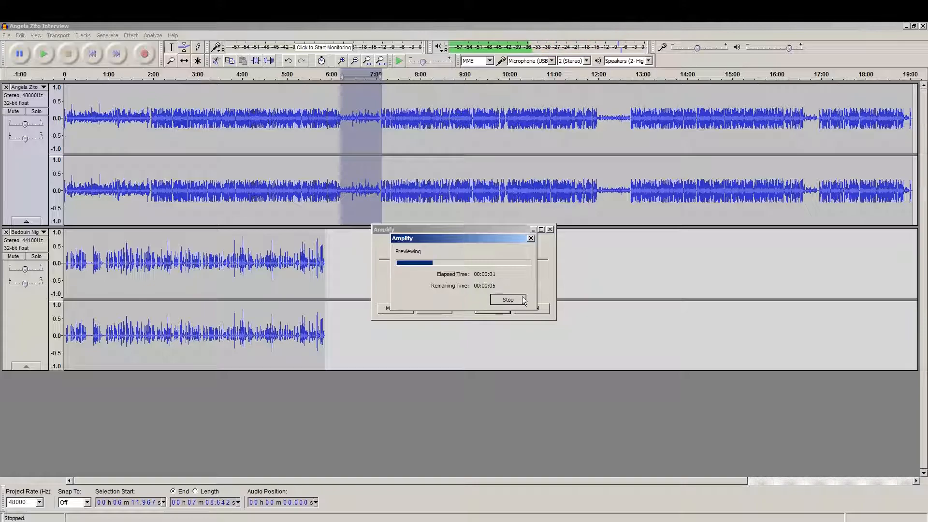
left_click(522, 299)
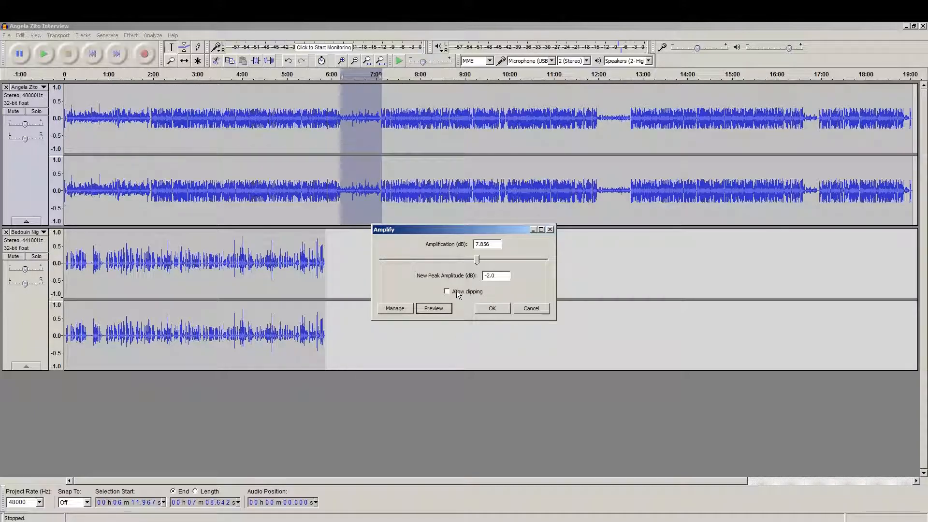
left_click(501, 311)
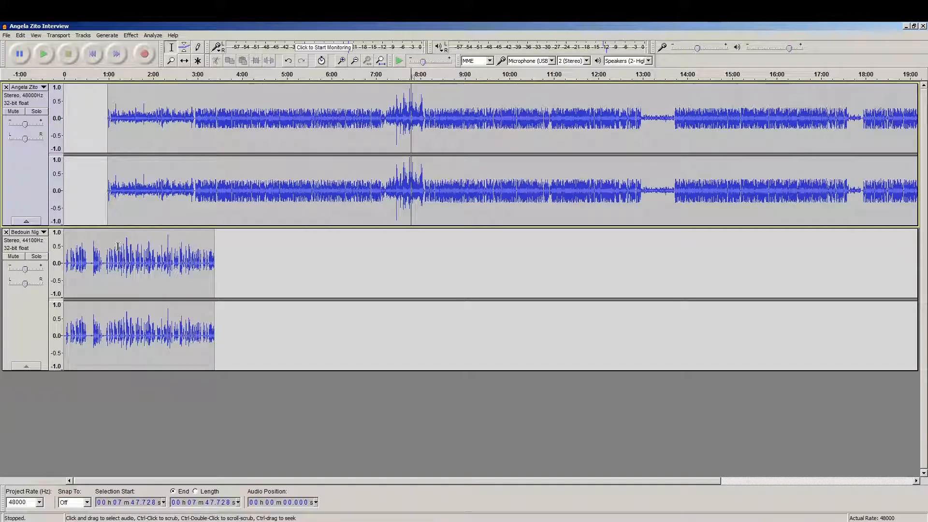
left_click_drag(89, 255, 58, 252)
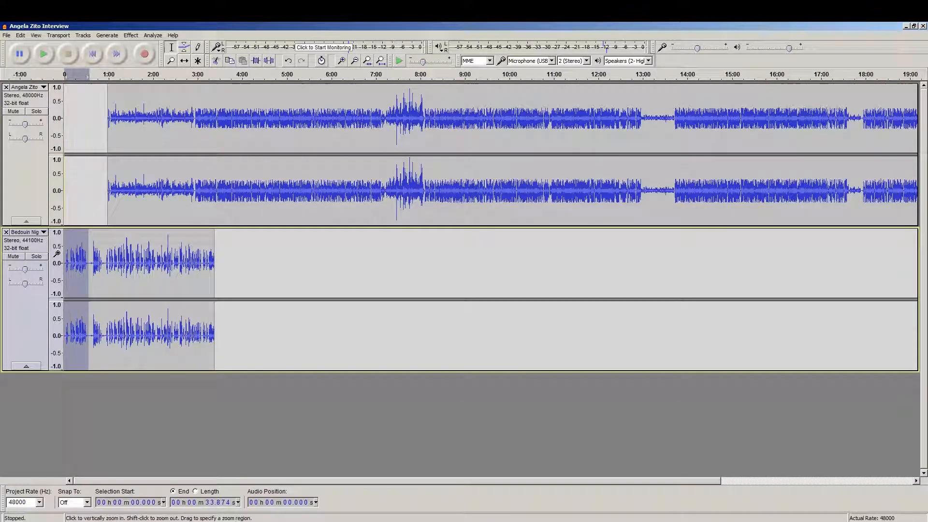
left_click(131, 36)
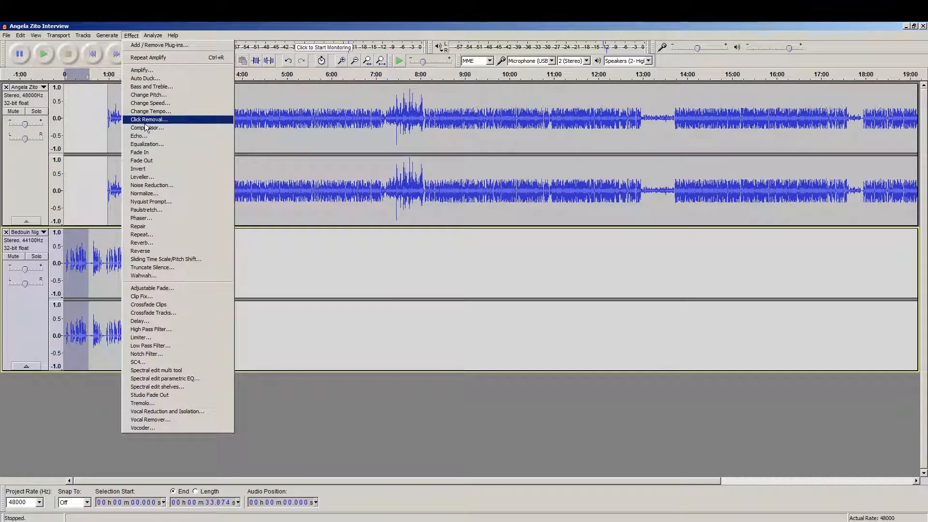
left_click(147, 151)
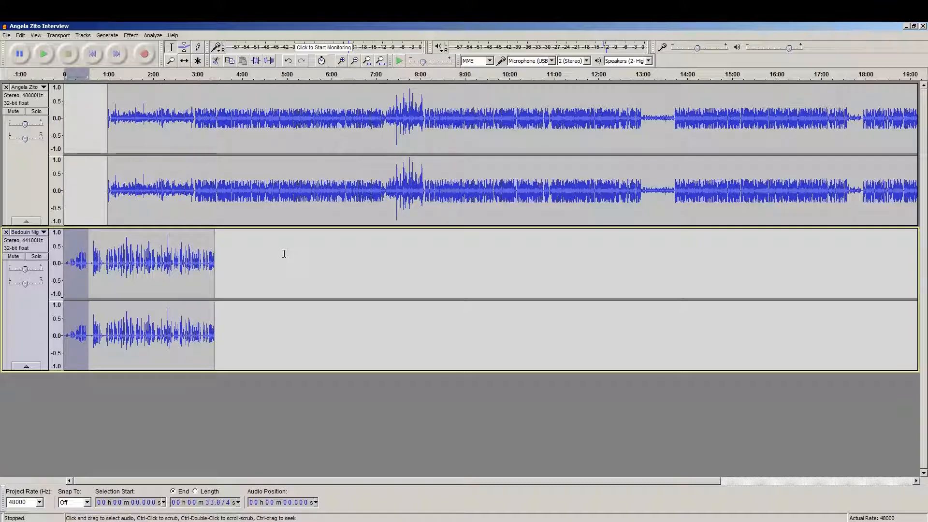
key("ctrl+z")
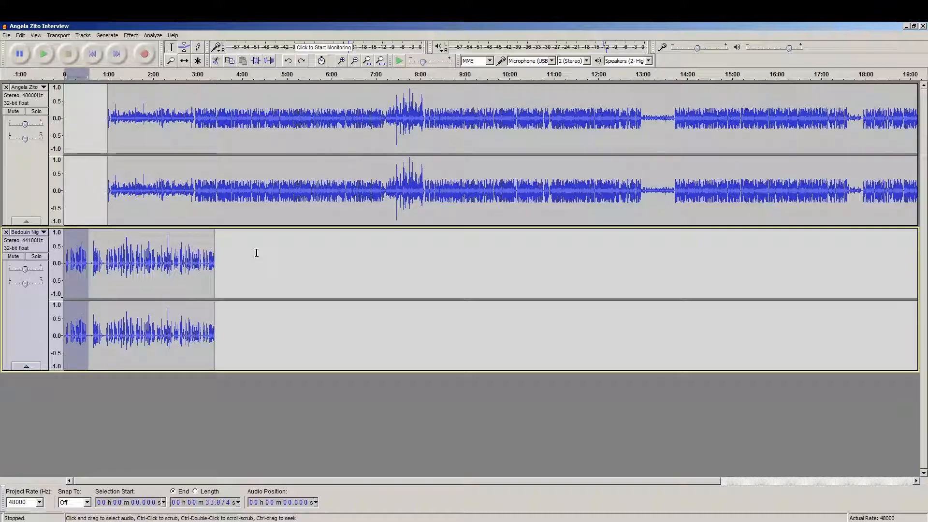
left_click_drag(192, 259, 214, 259)
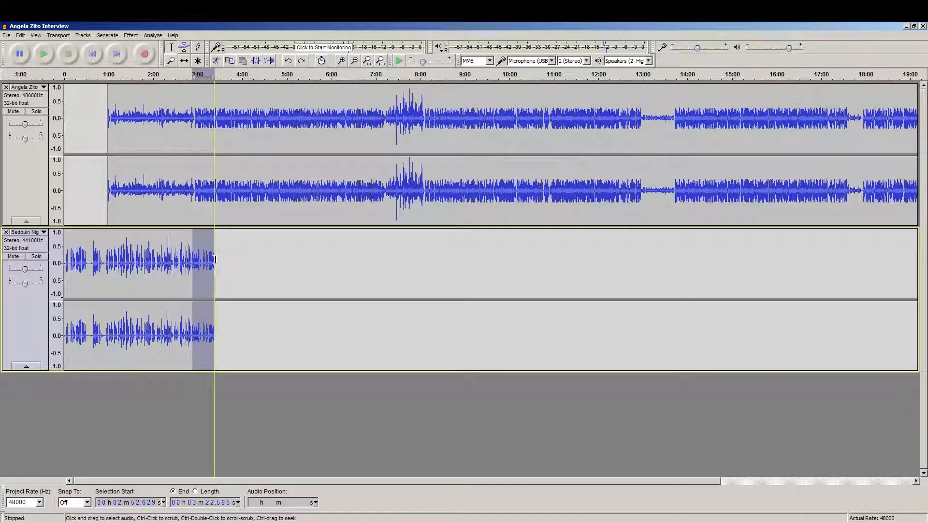
left_click(129, 35)
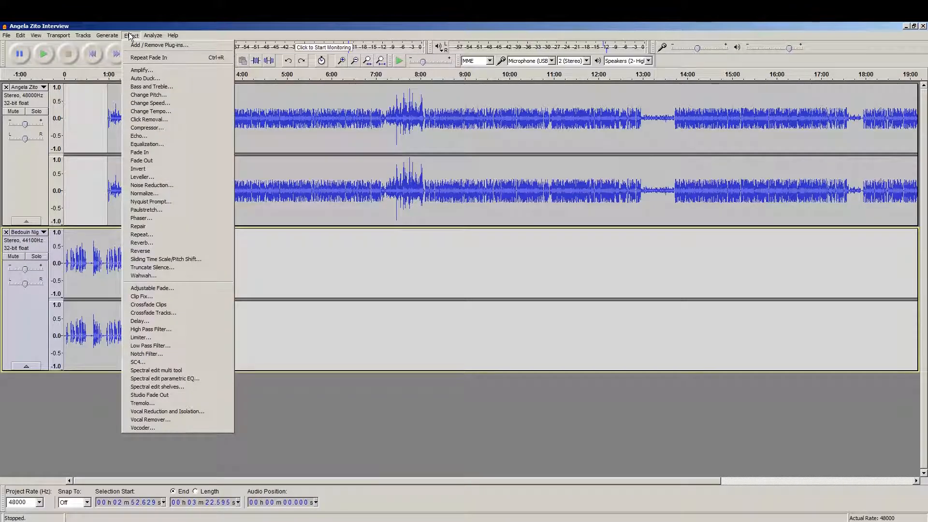
left_click(148, 161)
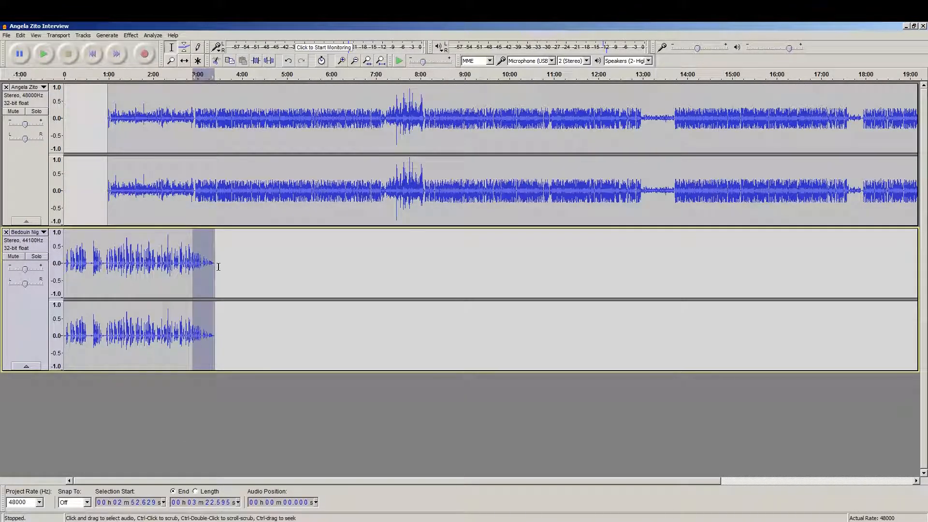
key("ctrl+z")
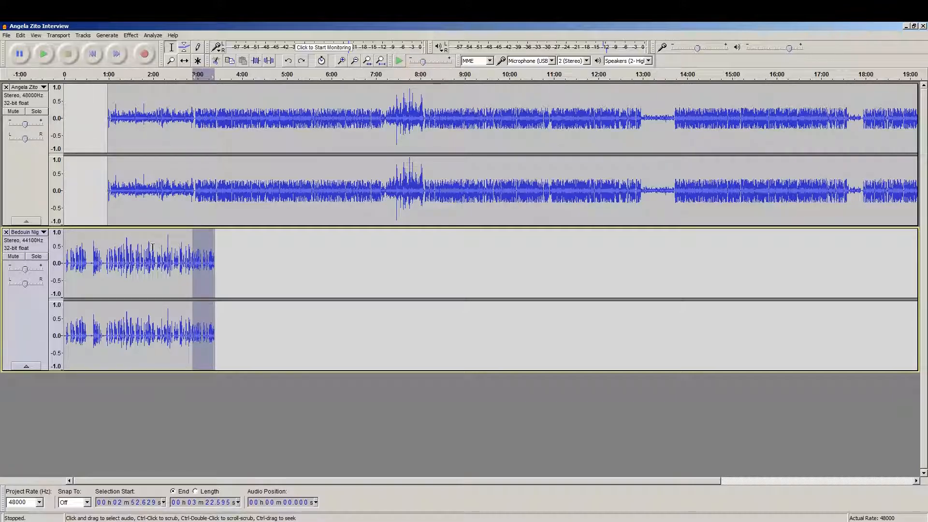
With the Envelope tool, add early music points and pull the later one down to a lower level.
left_click(185, 48)
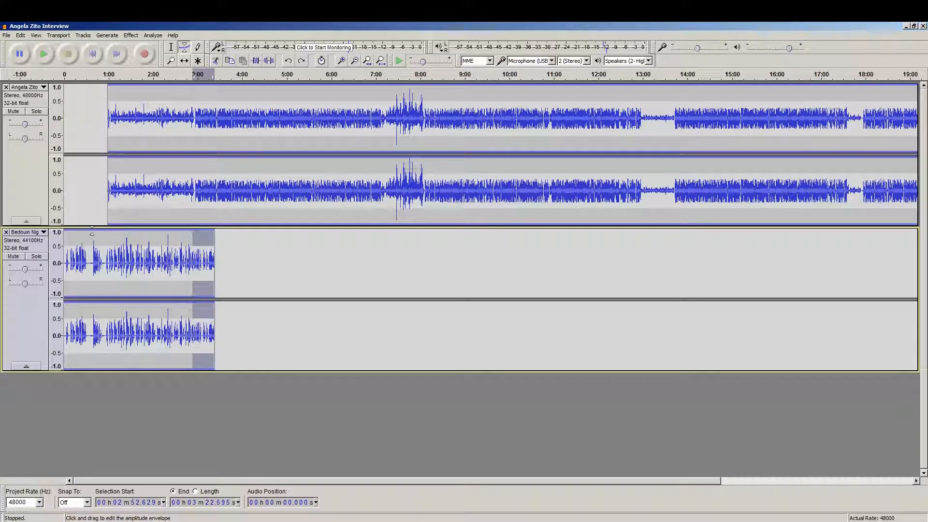
left_click(92, 234)
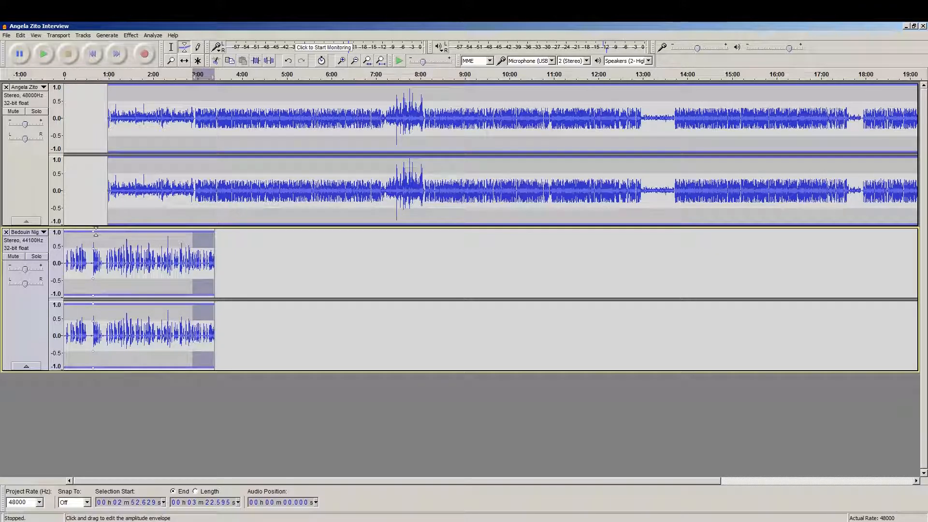
left_click_drag(103, 234, 116, 251)
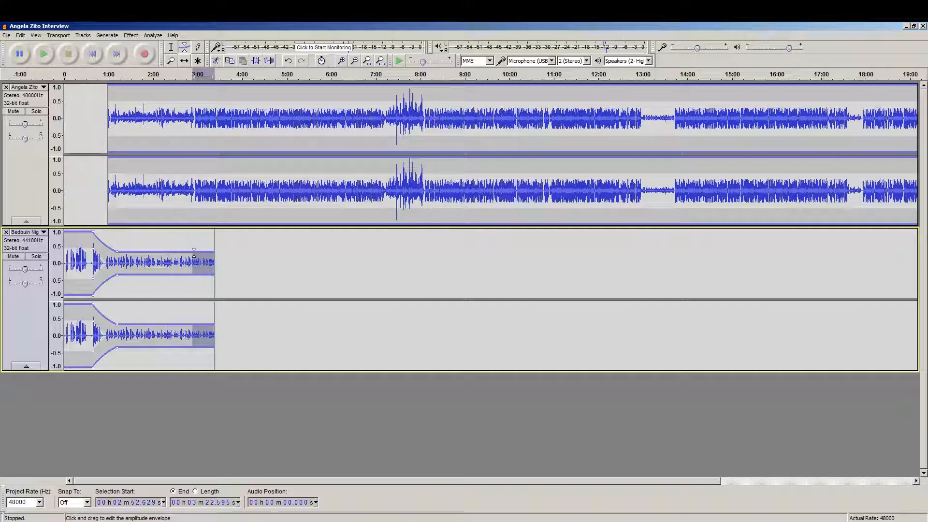
Raise the music envelope back to full volume at the clip's end, starting the rise earlier.
left_click(193, 253)
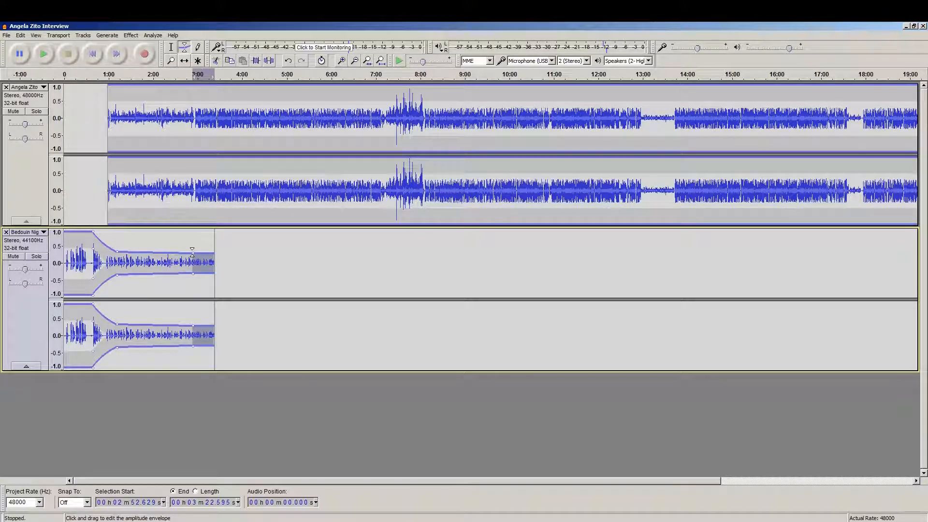
left_click_drag(213, 253, 213, 233)
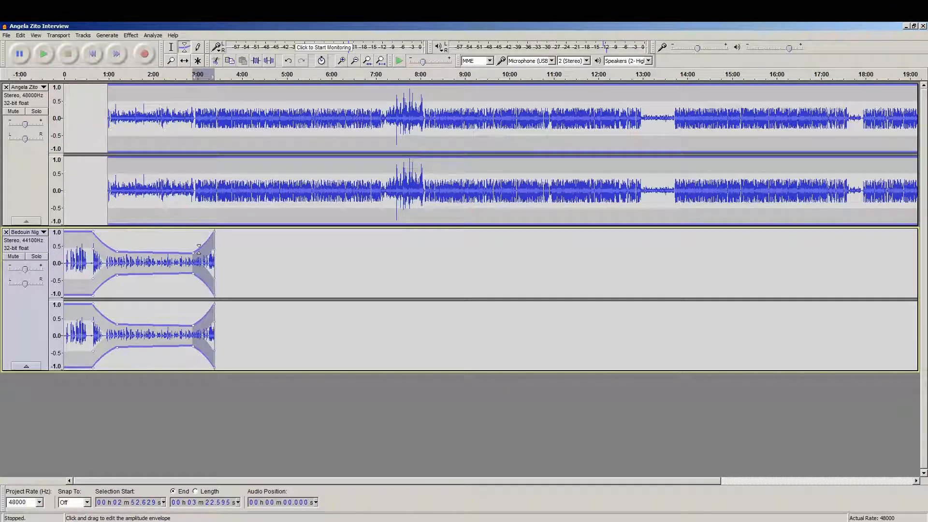
left_click_drag(192, 253, 194, 251)
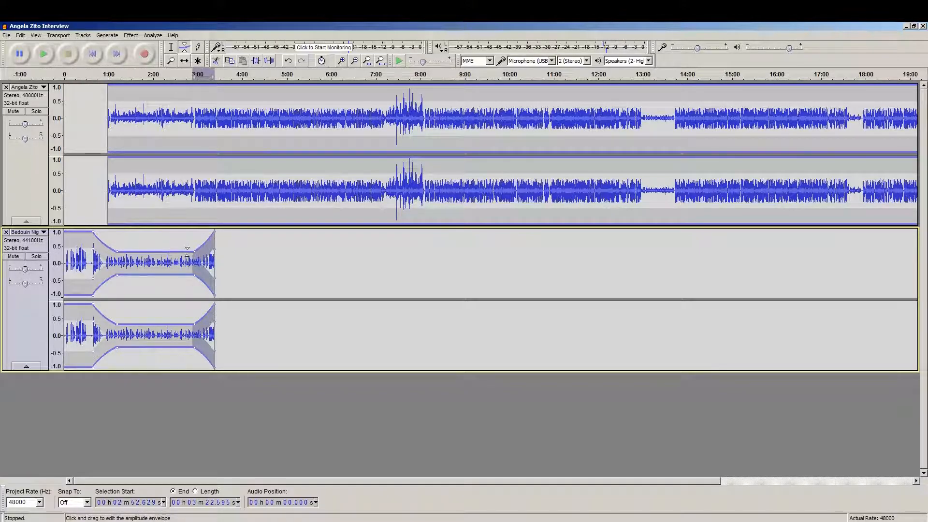
left_click_drag(195, 251, 133, 236)
Add mid-clip envelope points and raise one to full volume for a swell.
left_click(144, 253)
left_click(169, 252)
mouse_move(181, 252)
left_mouse_down()
mouse_move(181, 233)
mouse_move(162, 262)
mouse_move(184, 244)
left_mouse_up()
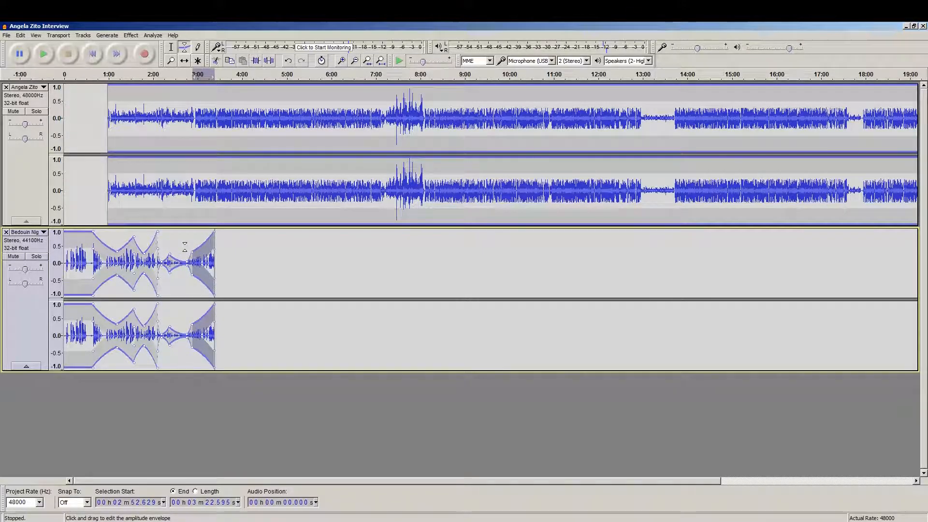